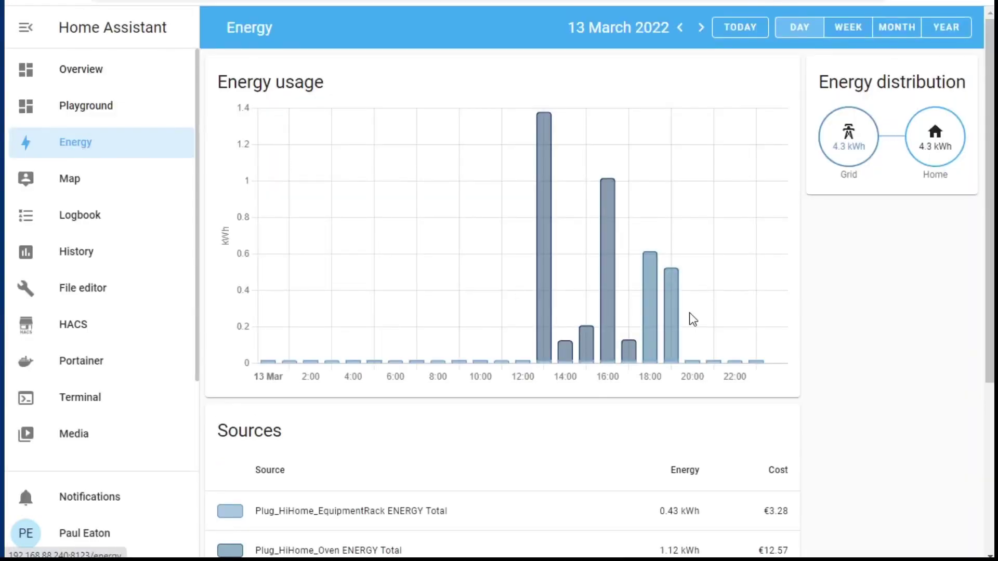
Step: Show energy usage for the week 7–13 Mar, then go to Configuration
scroll(878, 359, down, 4)
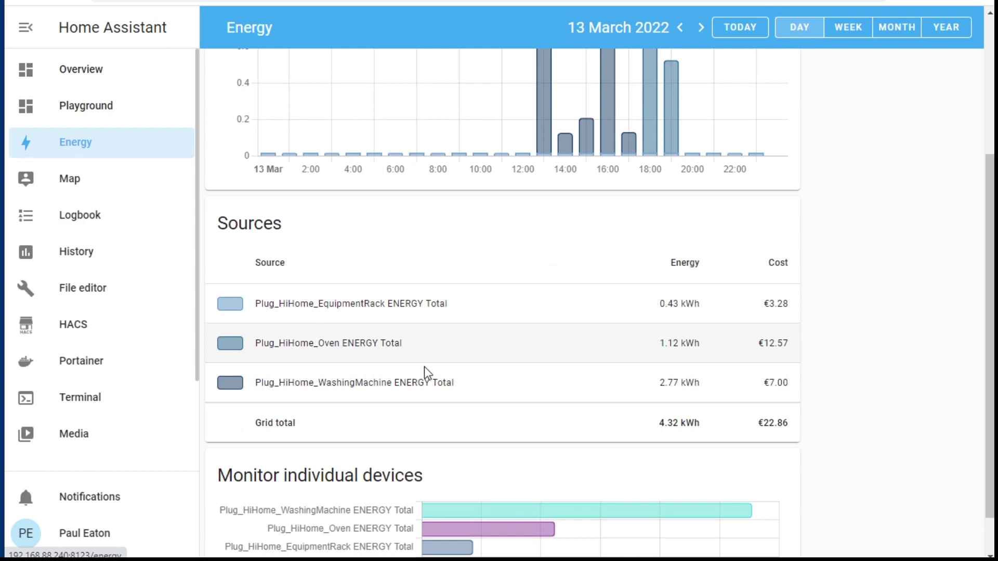
scroll(964, 293, up, 4)
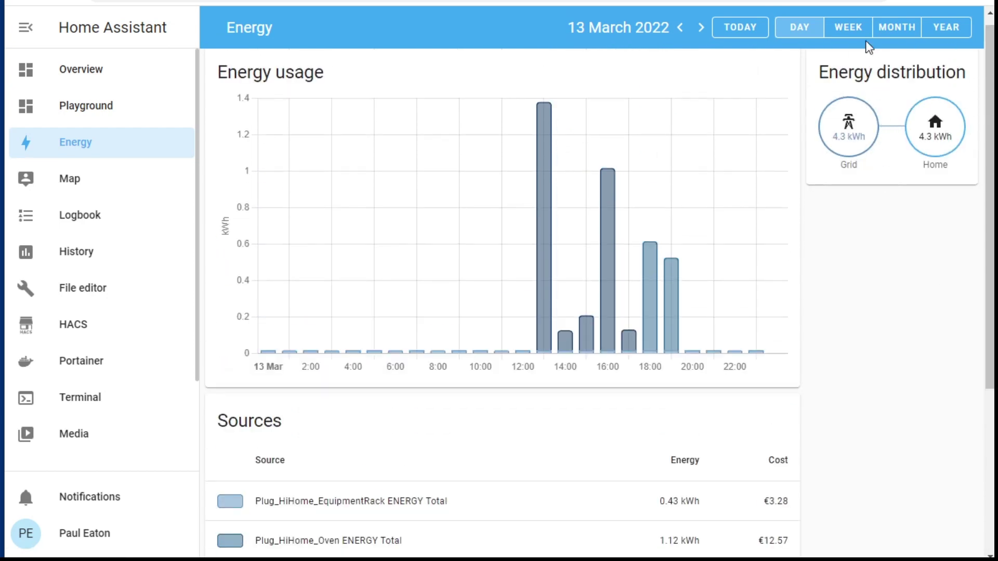
click(852, 28)
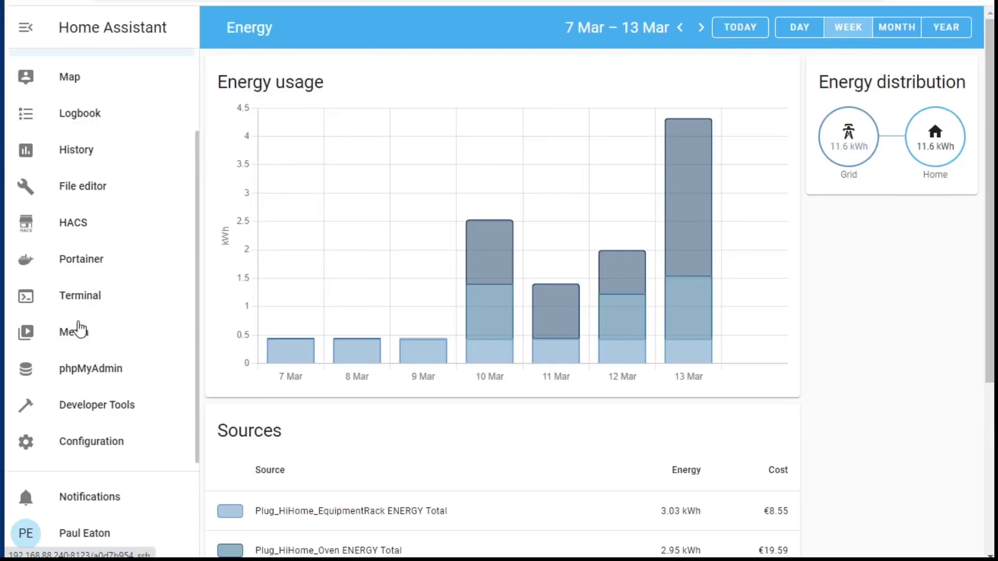
click(91, 442)
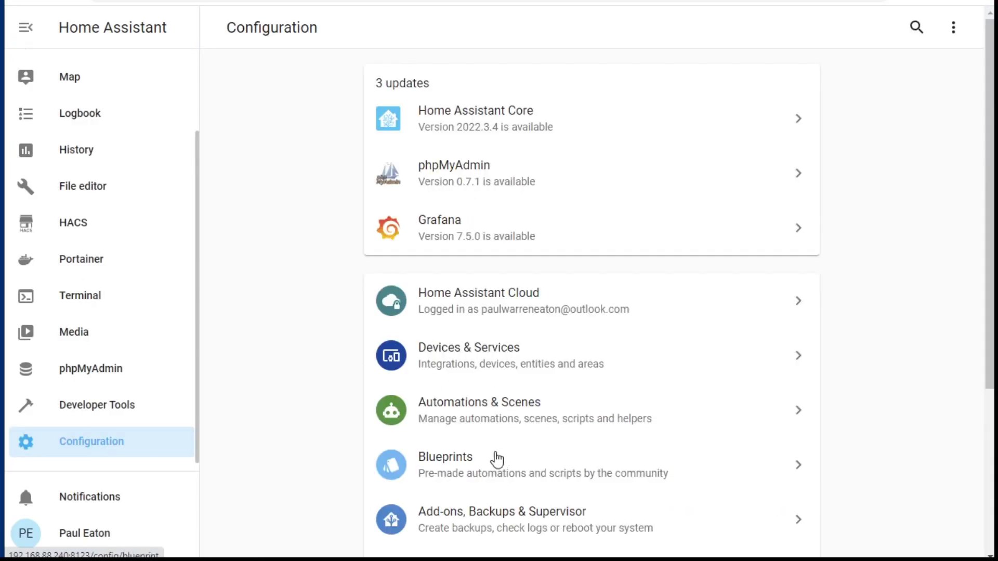
Step: Open the Energy dashboard's settings via Dashboards and begin adding a grid consumption source
scroll(486, 452, down, 5)
click(469, 339)
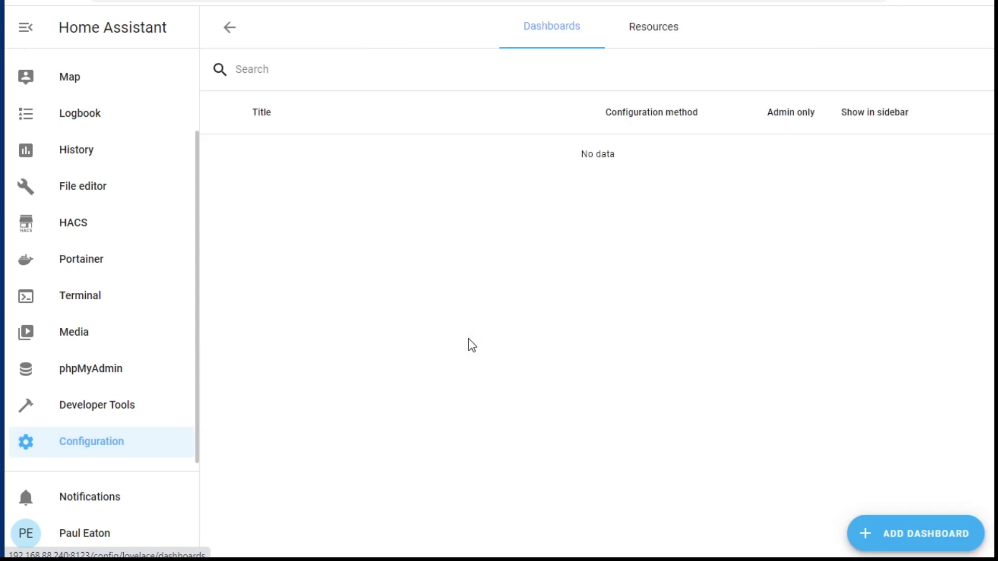
click(385, 195)
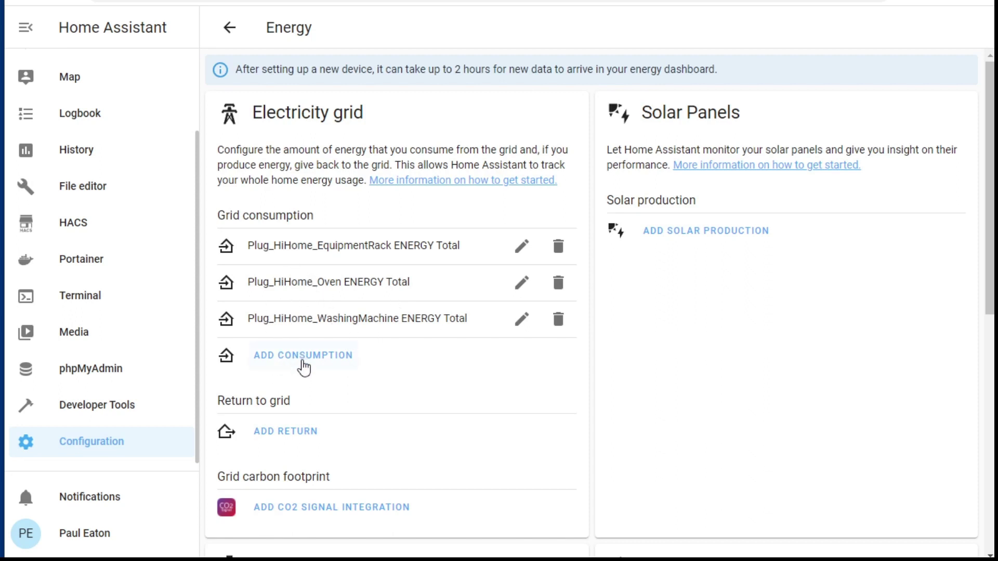
click(315, 358)
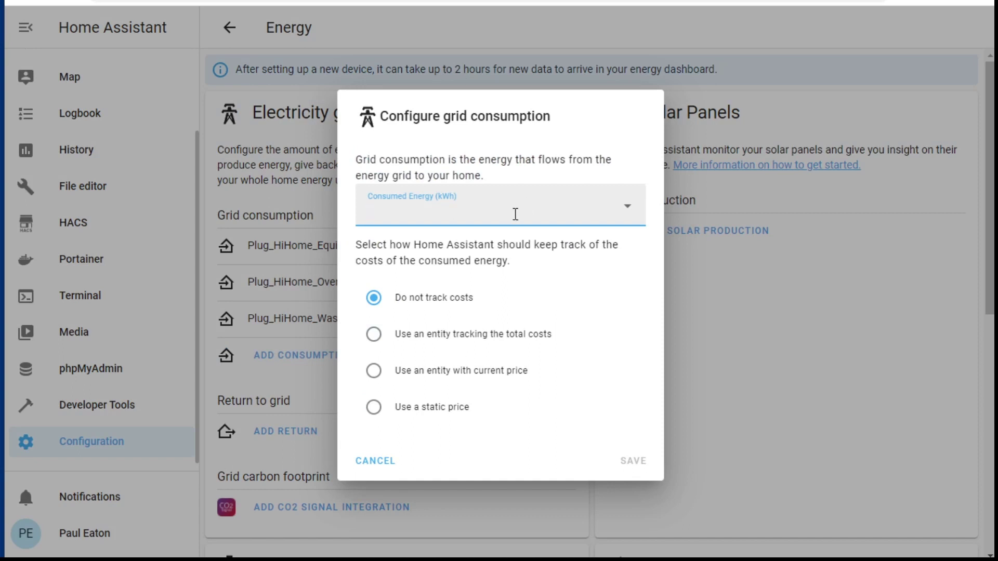
Step: Choose Plug_HiHome_WashingMachine ENERGY Total as the consumed energy sensor for the new grid consumption
click(629, 208)
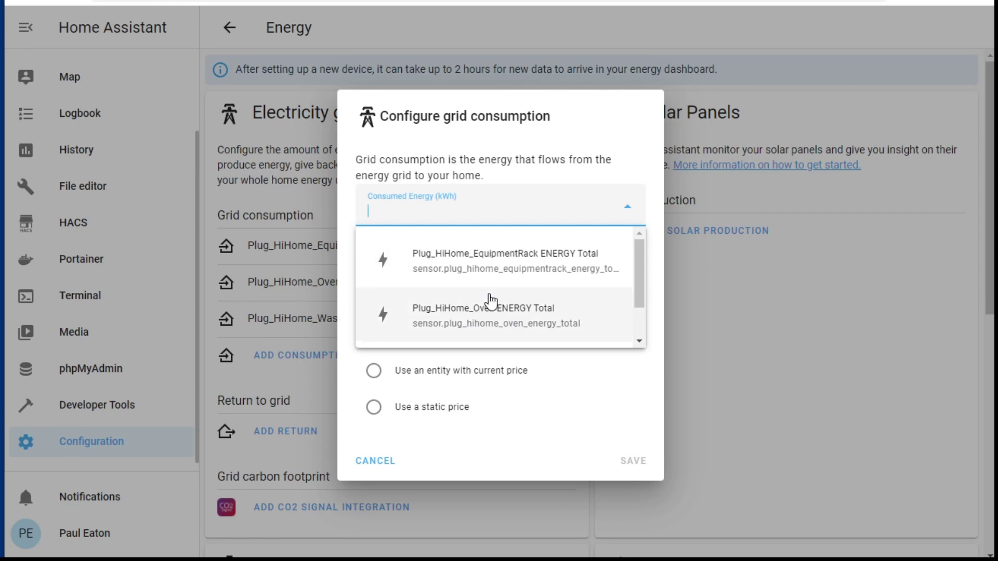
scroll(491, 302, down, 2)
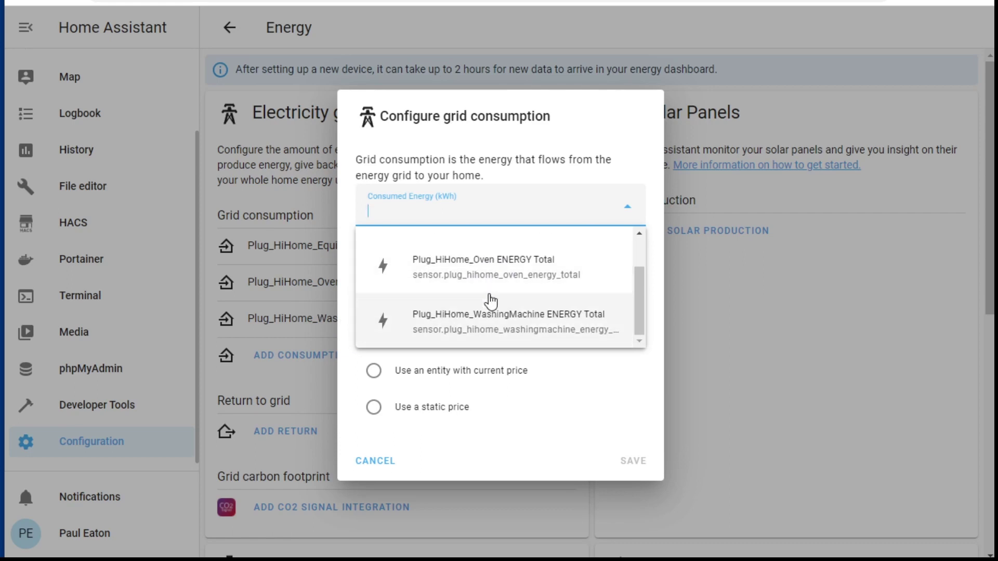
click(261, 313)
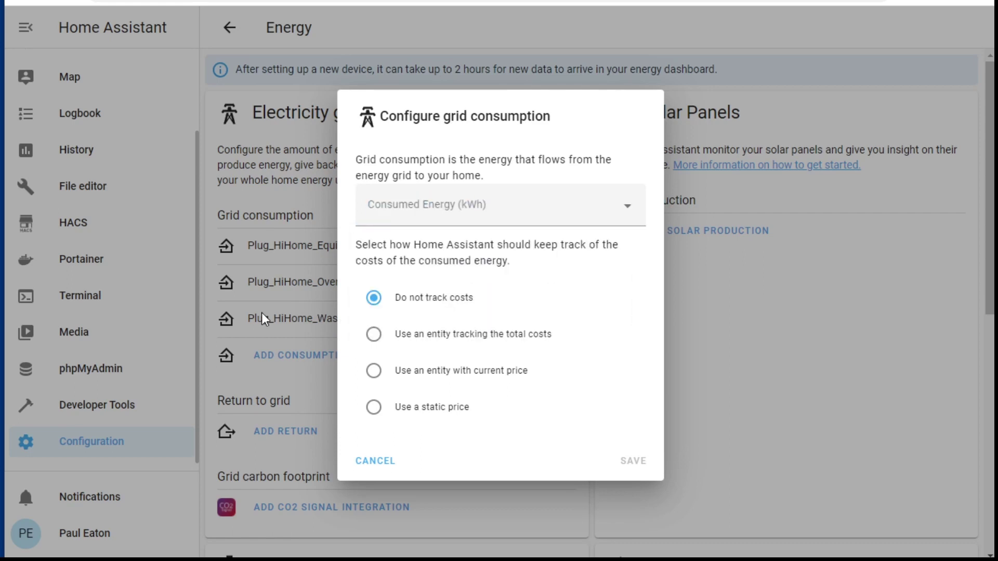
click(261, 313)
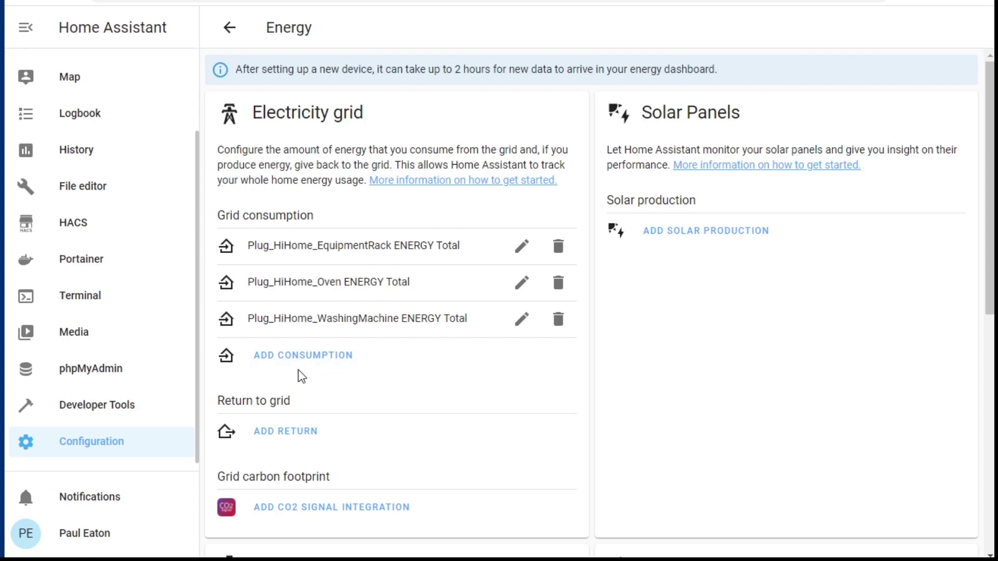
click(297, 358)
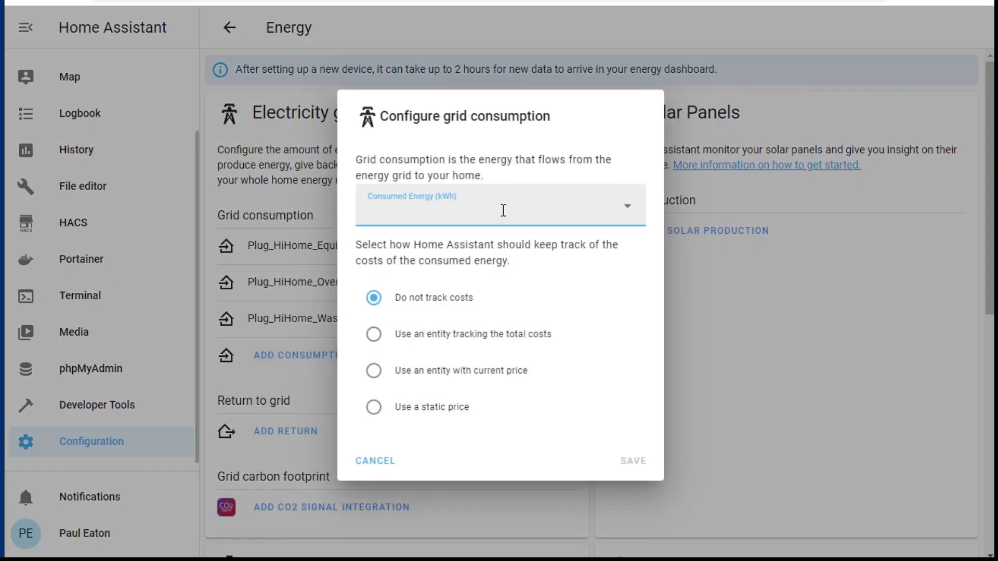
text(Plug)
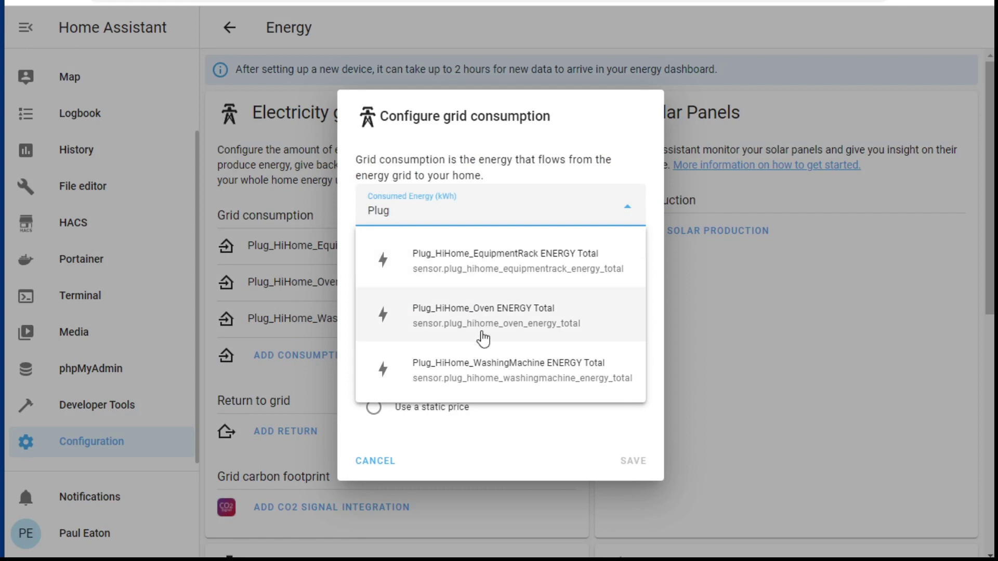
click(492, 371)
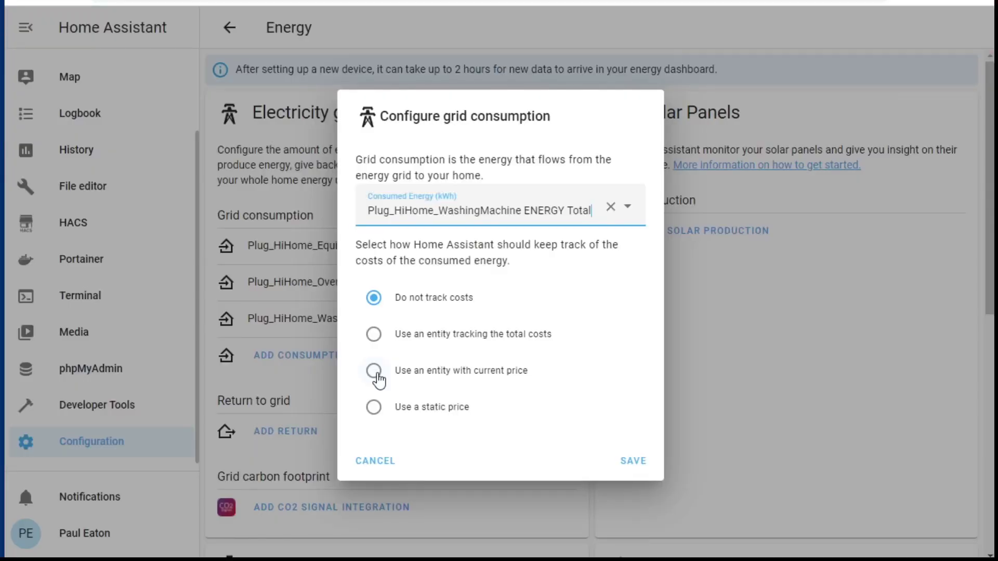
Step: Set the washing machine consumption to track costs with 'Use an entity with current price'
click(374, 371)
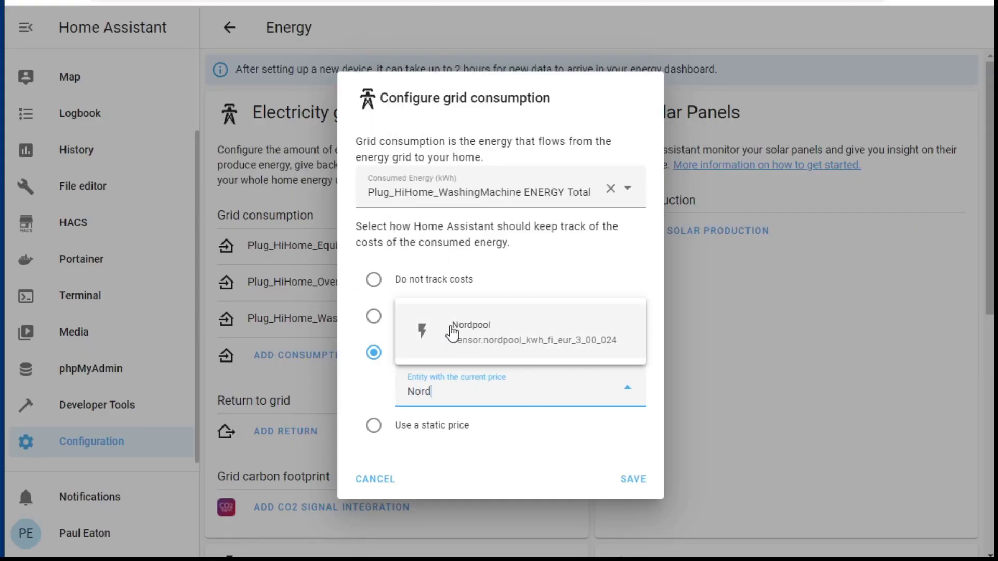
Step: Choose Nordpool as price entity, then cancel the entry and return to the Energy dashboard
click(481, 327)
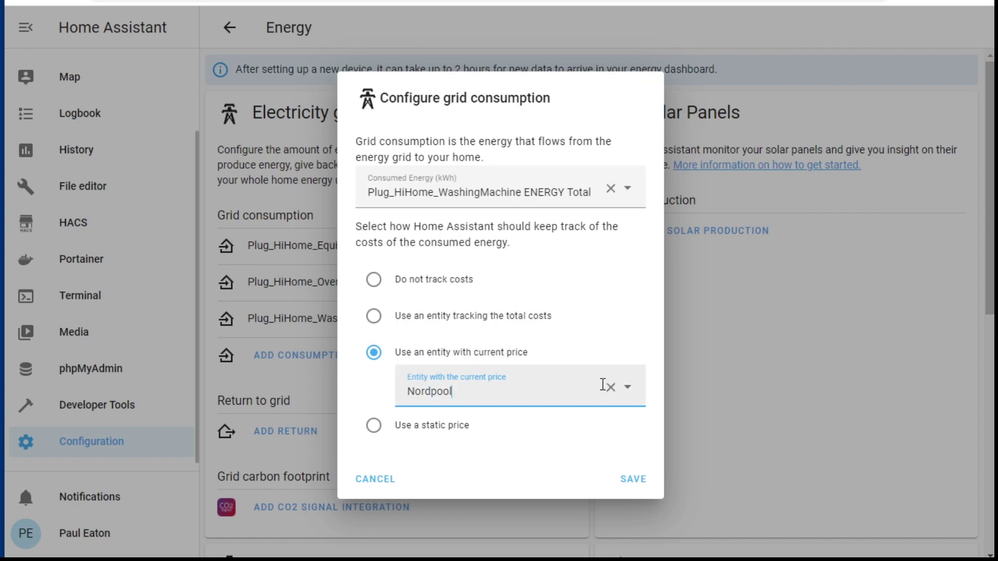
click(376, 479)
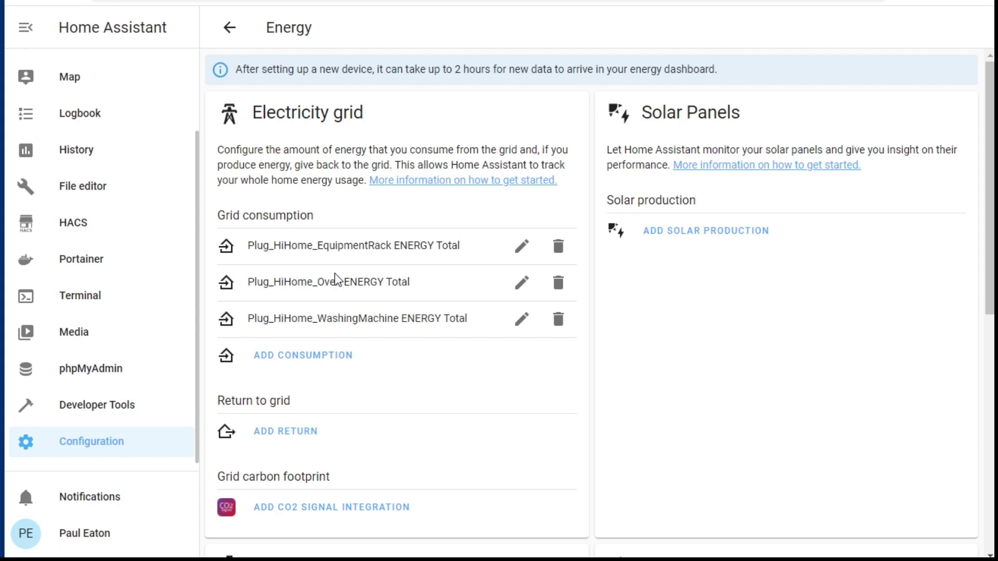
right_click(363, 315)
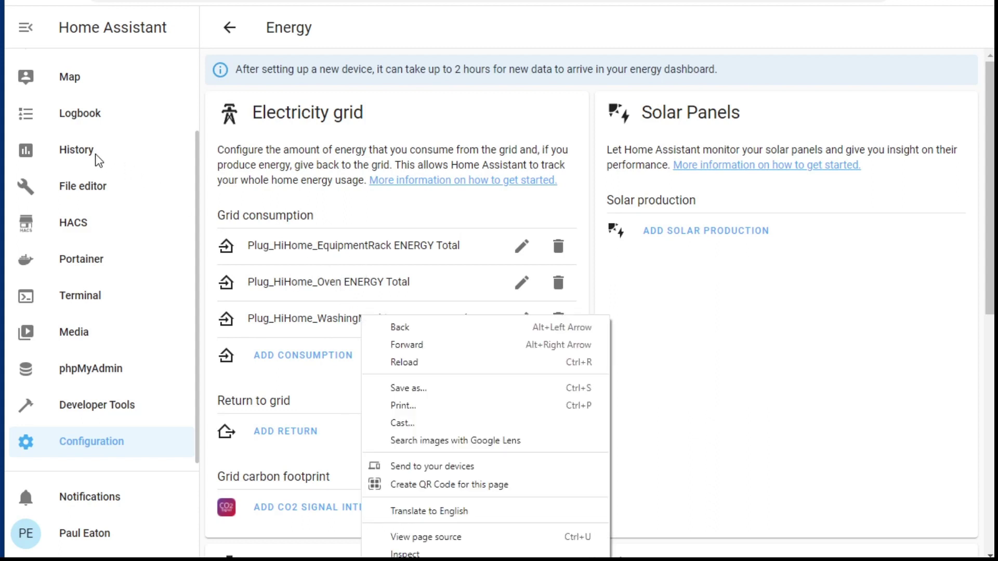
scroll(126, 200, up, 2)
click(71, 139)
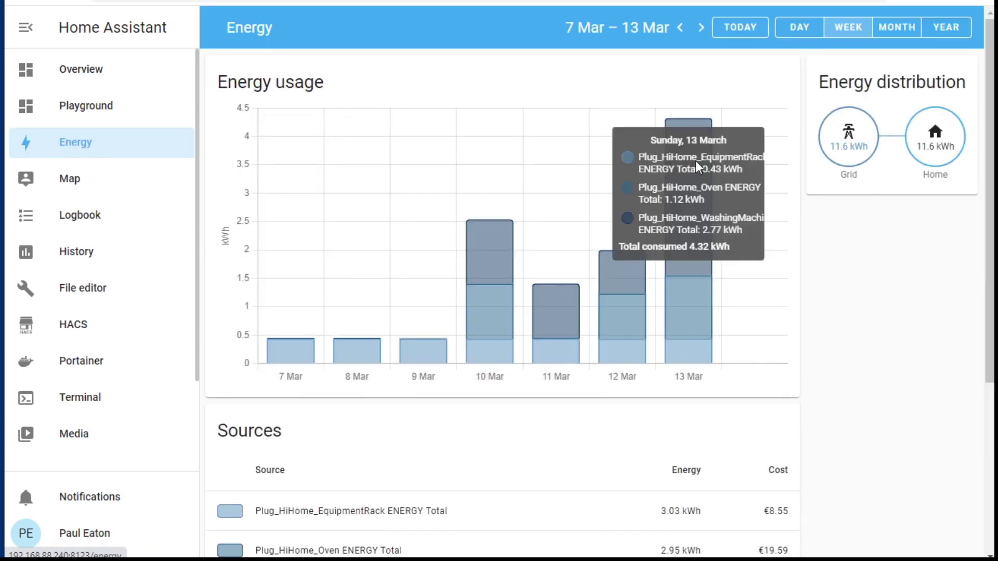
Step: Scroll the weekly Energy dashboard down to the Sources cost table
scroll(856, 406, down, 2)
scroll(856, 404, down, 3)
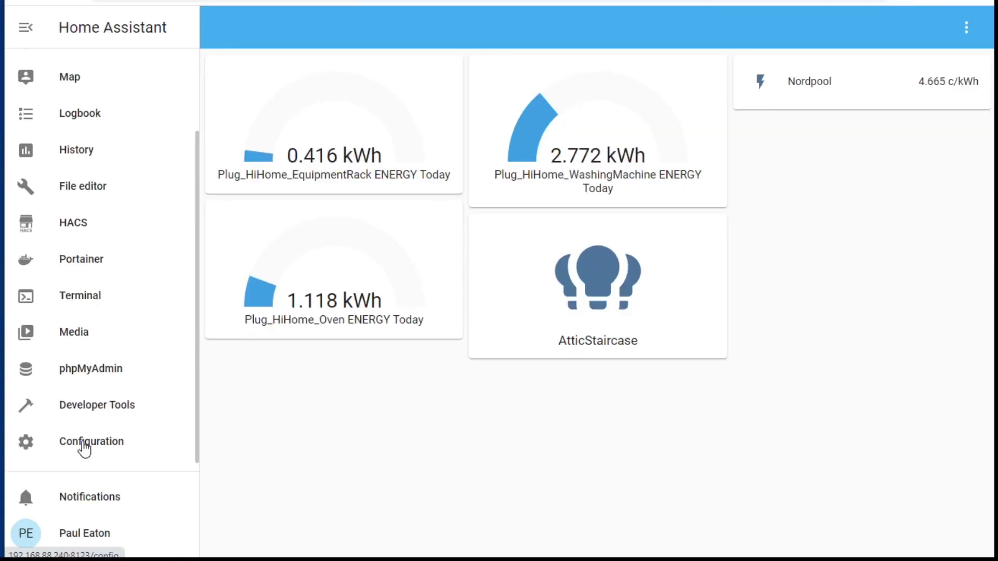
Step: Open the File editor to reach configuration.yaml's nordpool sensor block
click(70, 194)
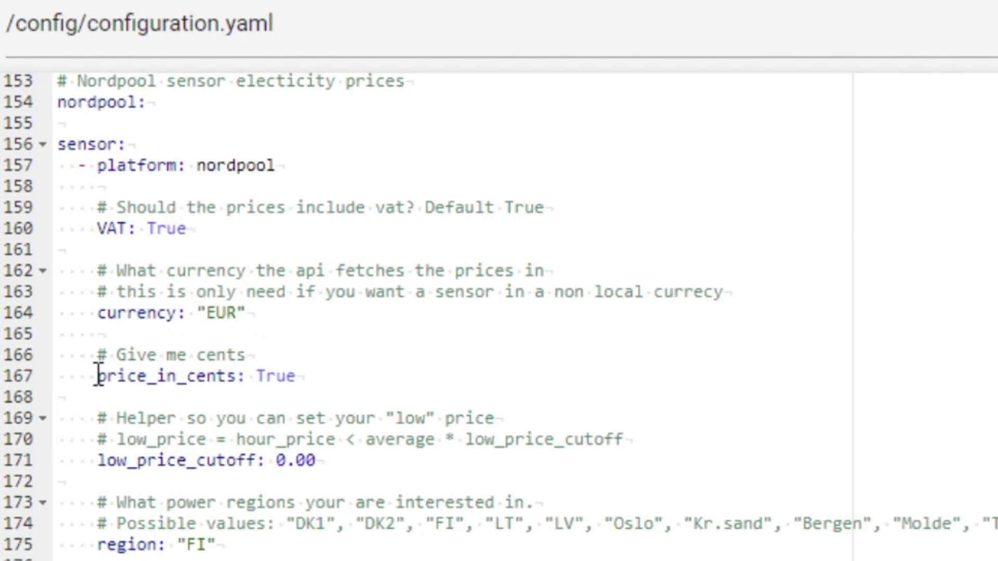
Step: Change the Nordpool price_in_cents value to False in configuration.yaml and save
double_click(284, 376)
text(Fals)
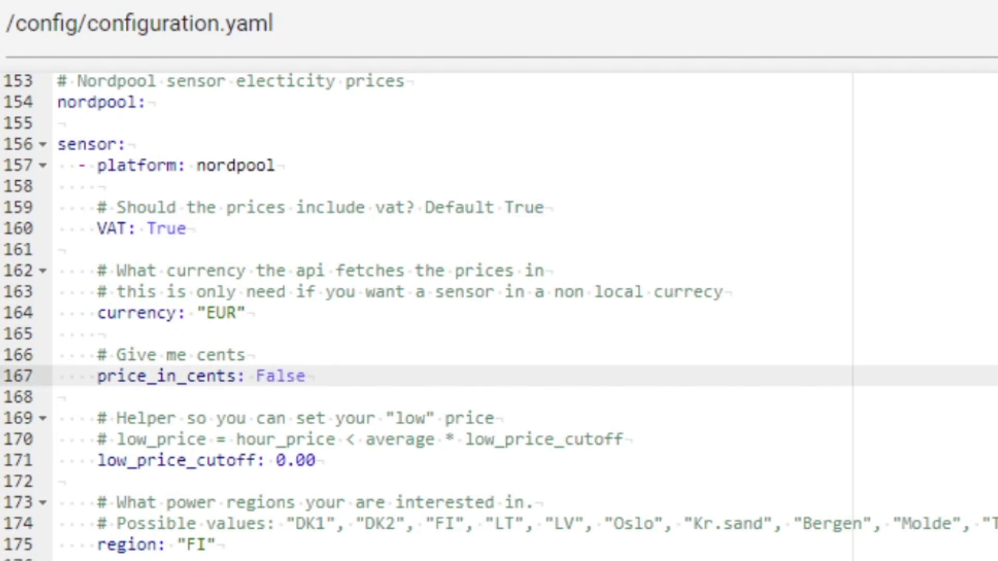
key(ctrl+s)
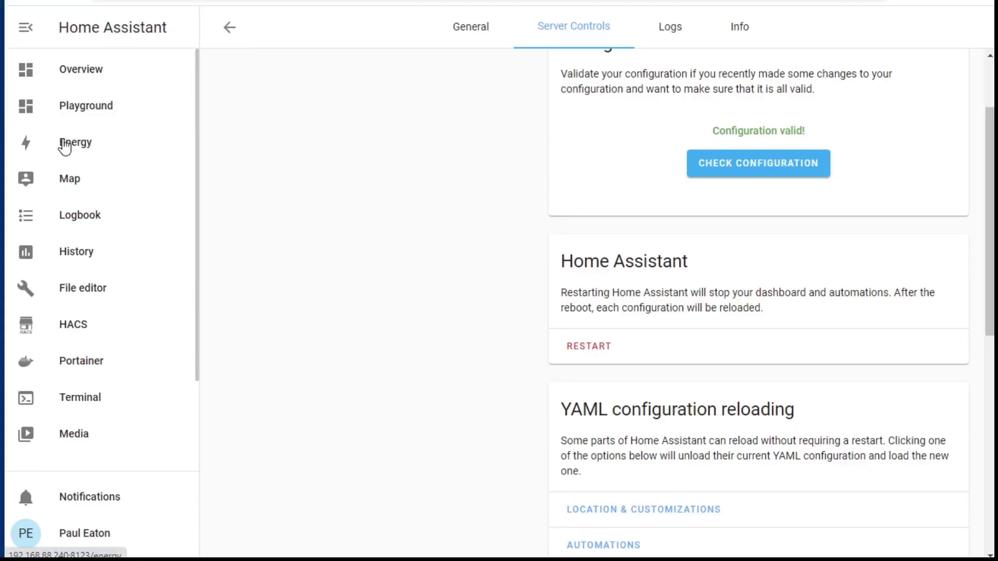
Step: Return to the Energy dashboard and review the €43.29 Sources table and per-device chart
click(62, 139)
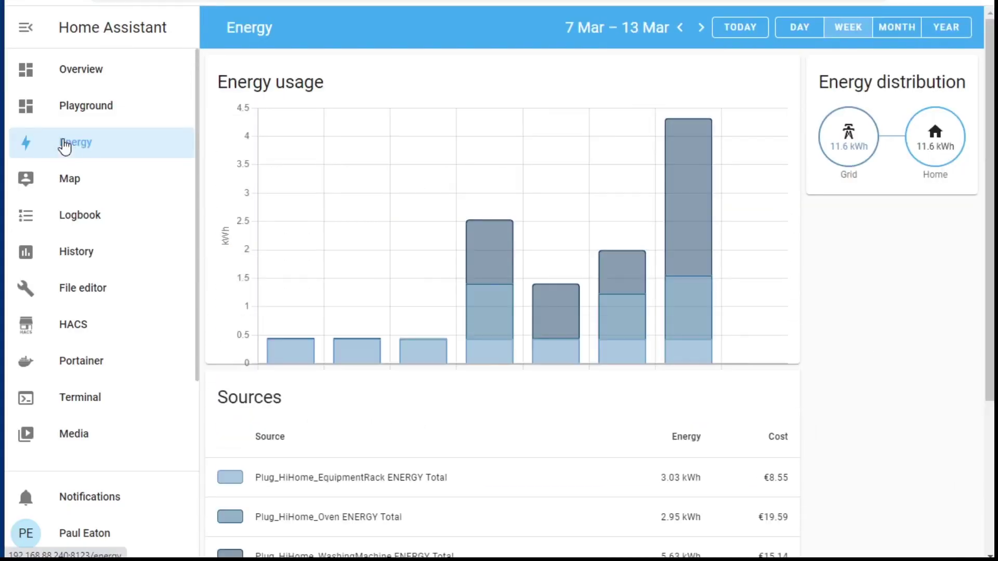
click(78, 109)
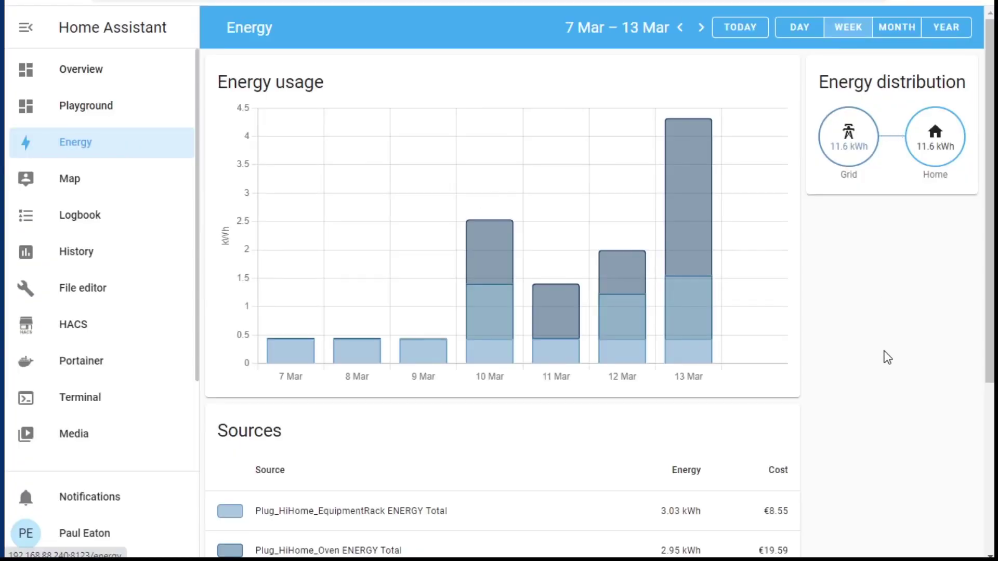
scroll(887, 358, down, 3)
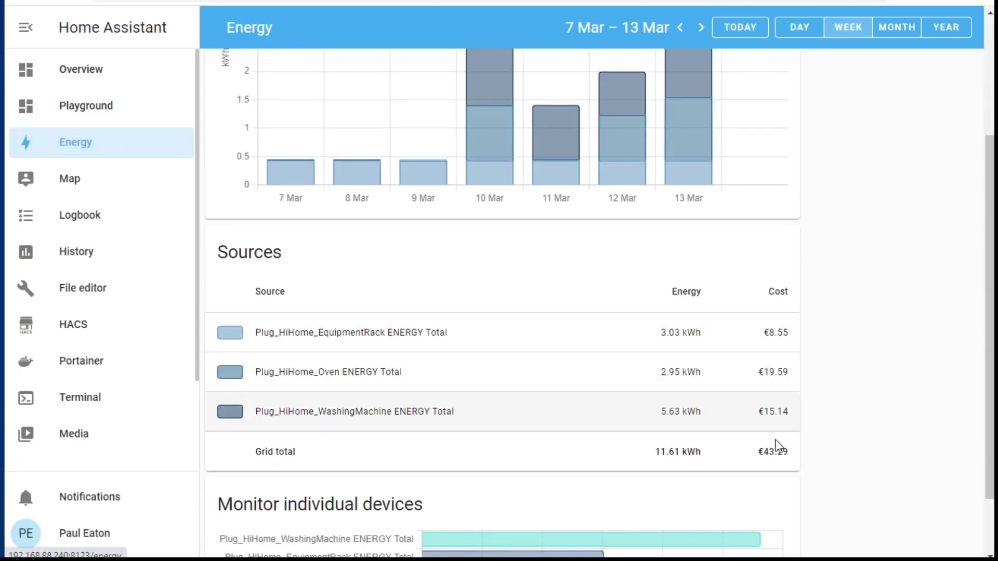
scroll(940, 314, down, 1)
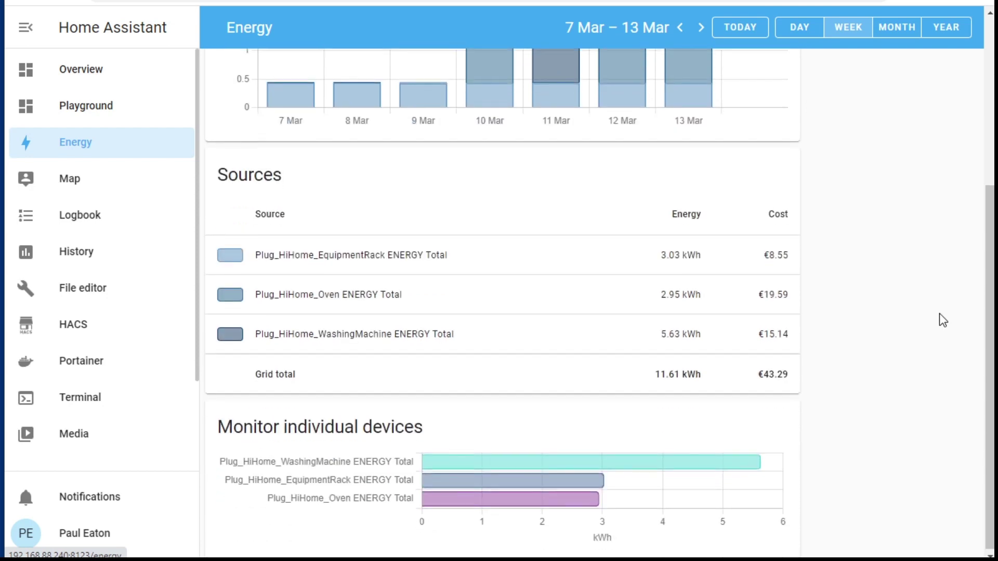
scroll(940, 314, up, 4)
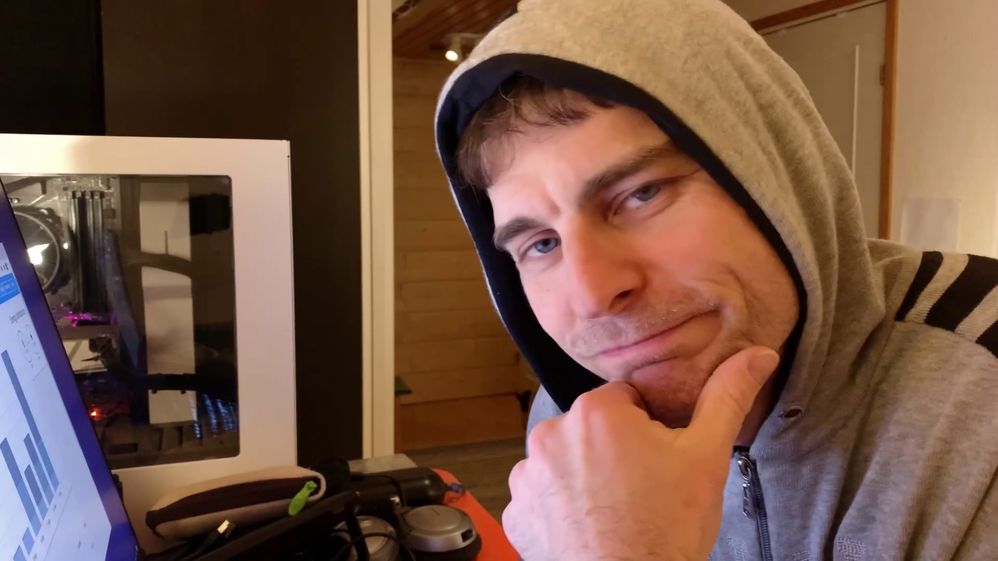